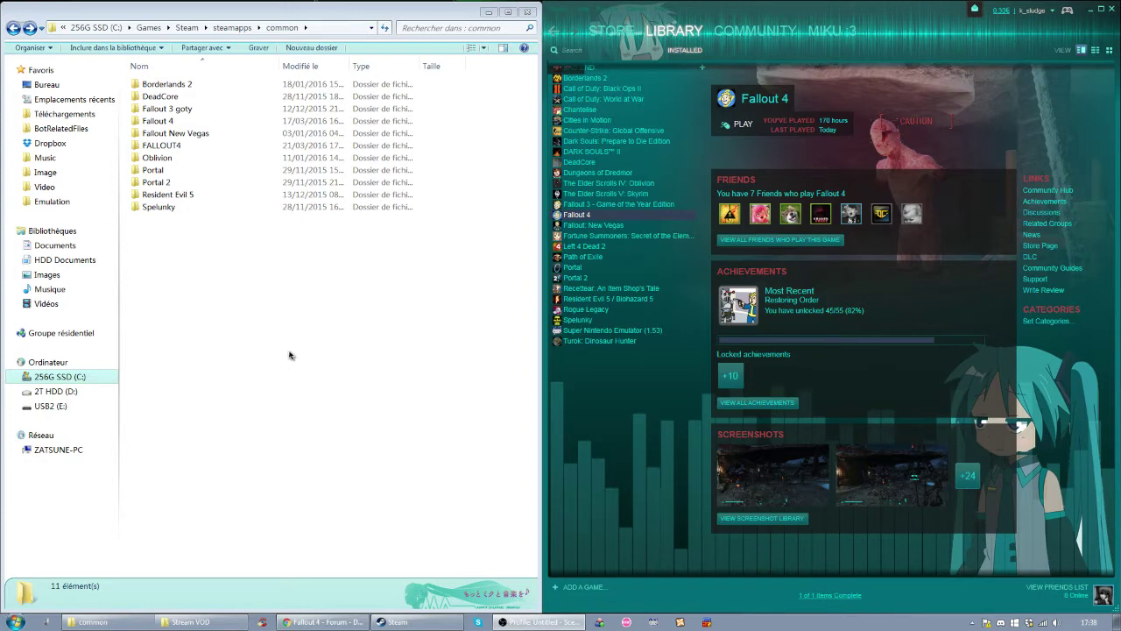
{"action": "left_click_drag", "start_coordinate": [308, 291], "coordinate": [167, 84]}
{"action": "left_click_drag", "start_coordinate": [220, 253], "coordinate": [133, 83]}
{"action": "left_click", "coordinate": [320, 247]}
{"action": "left_click", "coordinate": [382, 209]}
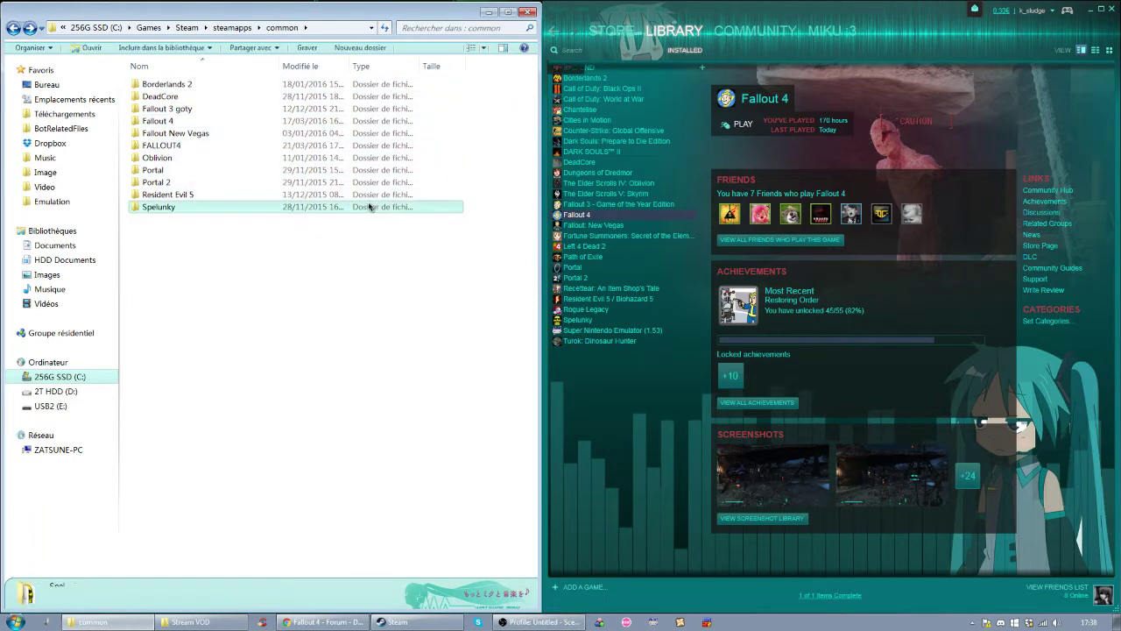
{"action": "left_click", "coordinate": [355, 271]}
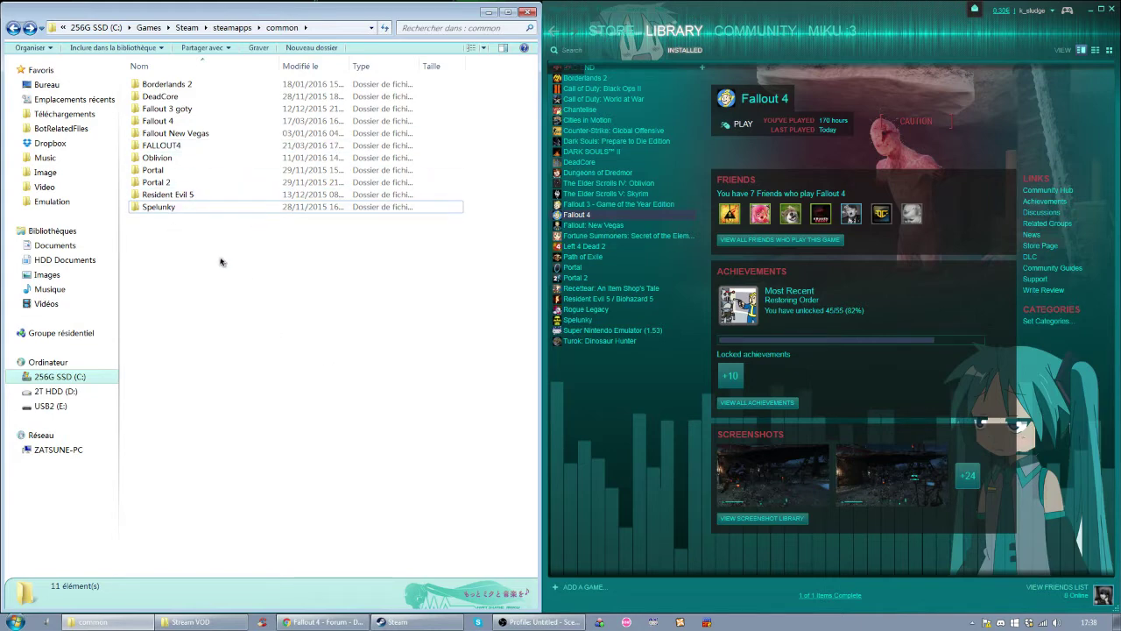
{"action": "left_click_drag", "start_coordinate": [243, 291], "coordinate": [263, 280]}
Look through the contents of the Fallout 4 and FALLOUT4 game folders and return to the common folder.
{"action": "double_click", "coordinate": [205, 121]}
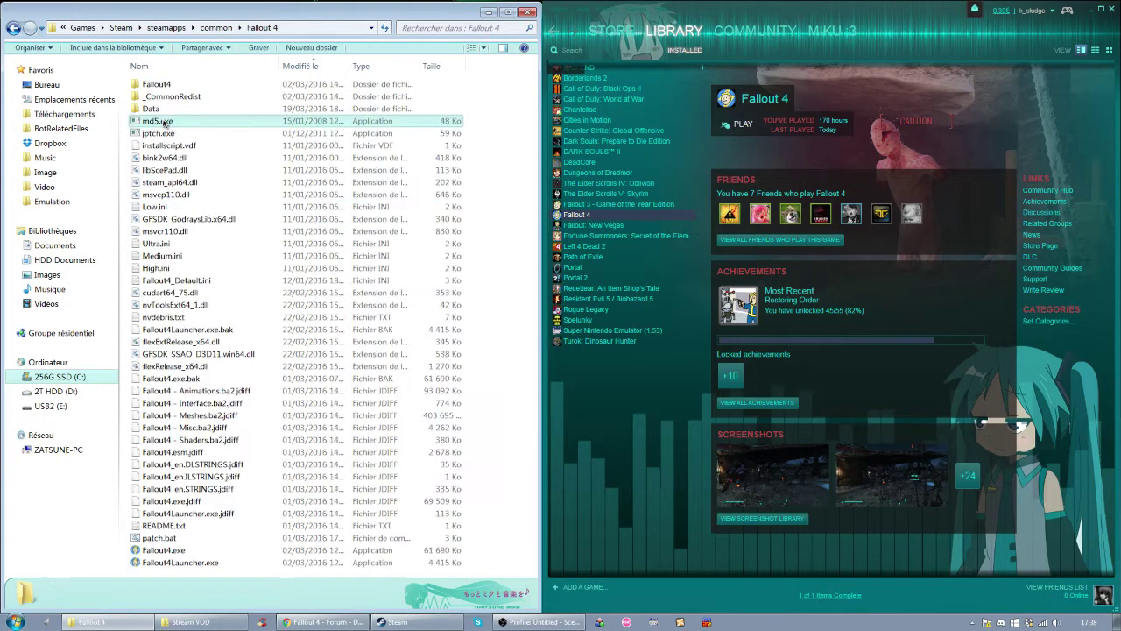
{"action": "left_click", "coordinate": [216, 27]}
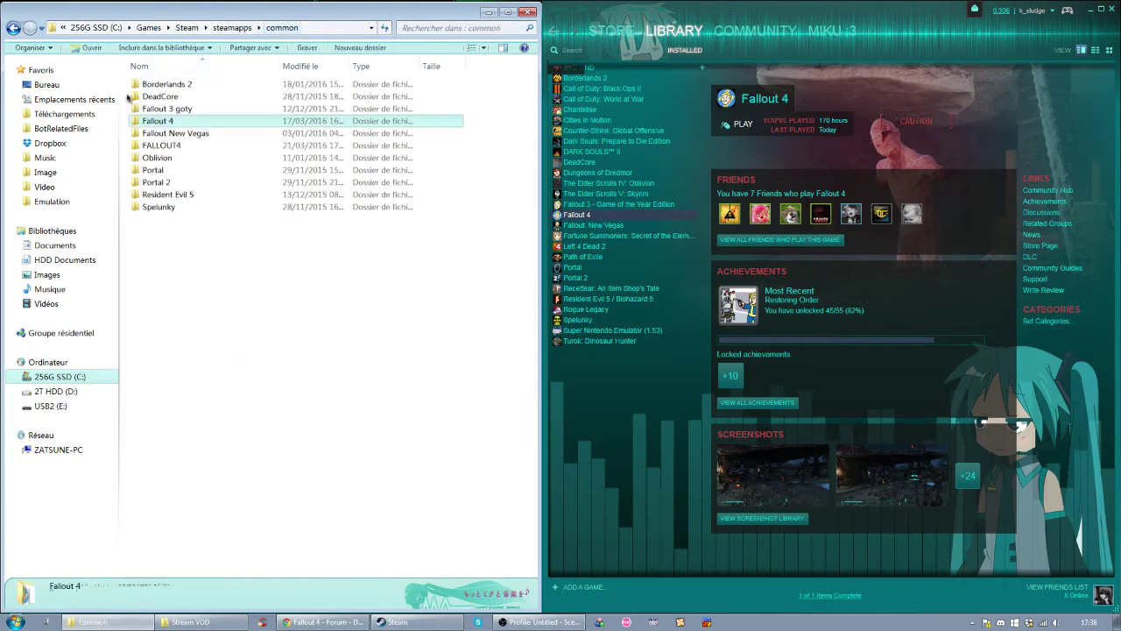
{"action": "double_click", "coordinate": [158, 144]}
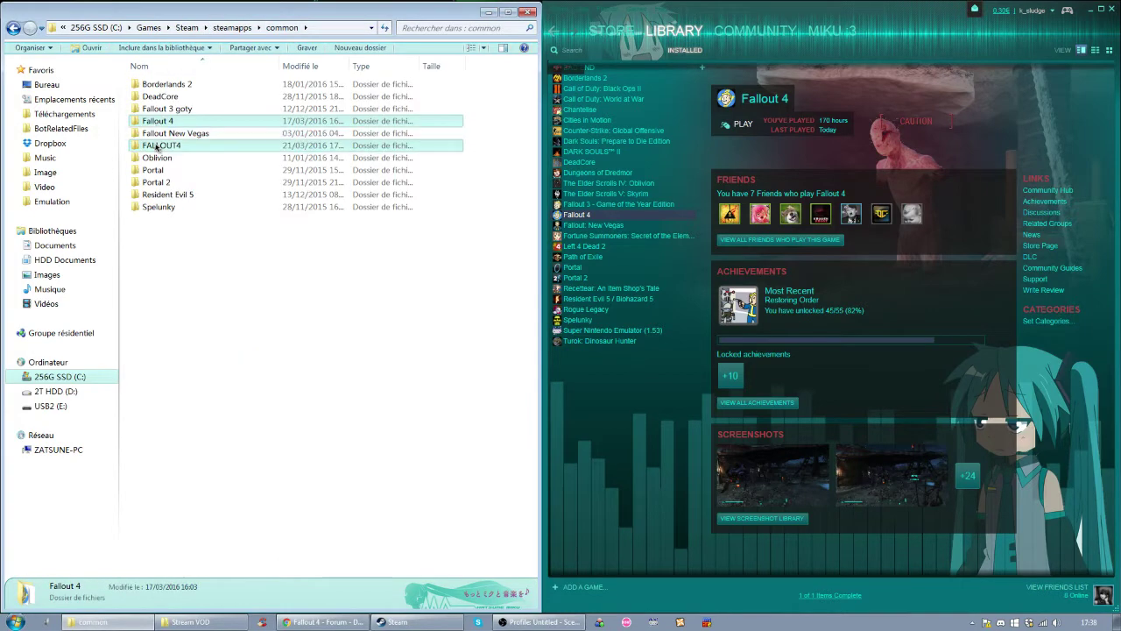
{"action": "key", "text": "BackSpace"}
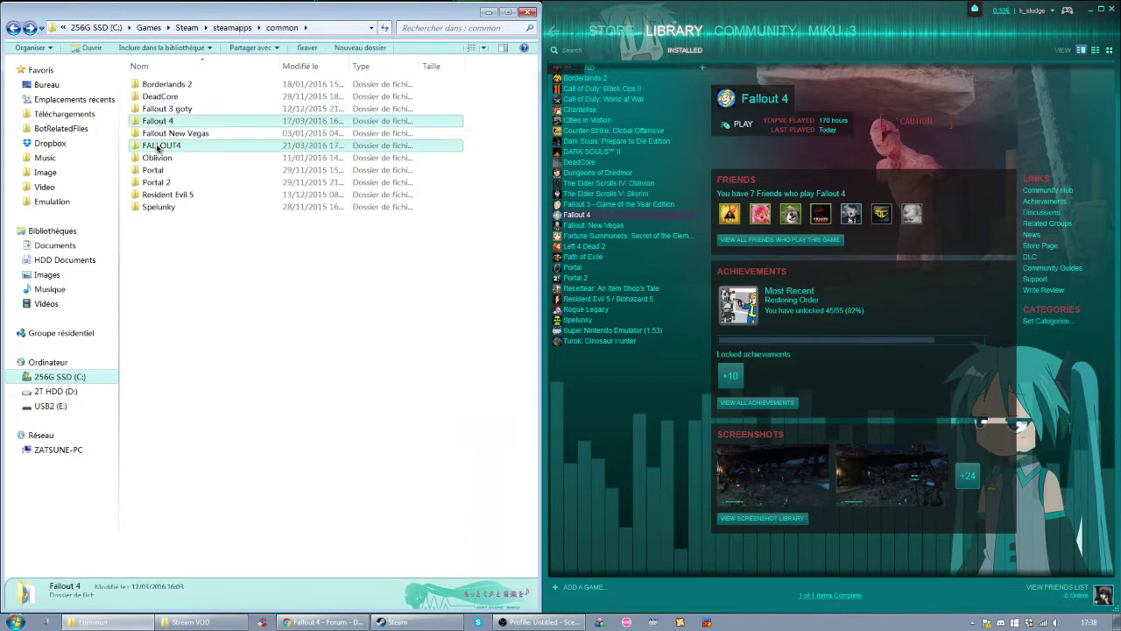
{"action": "left_click", "coordinate": [173, 122]}
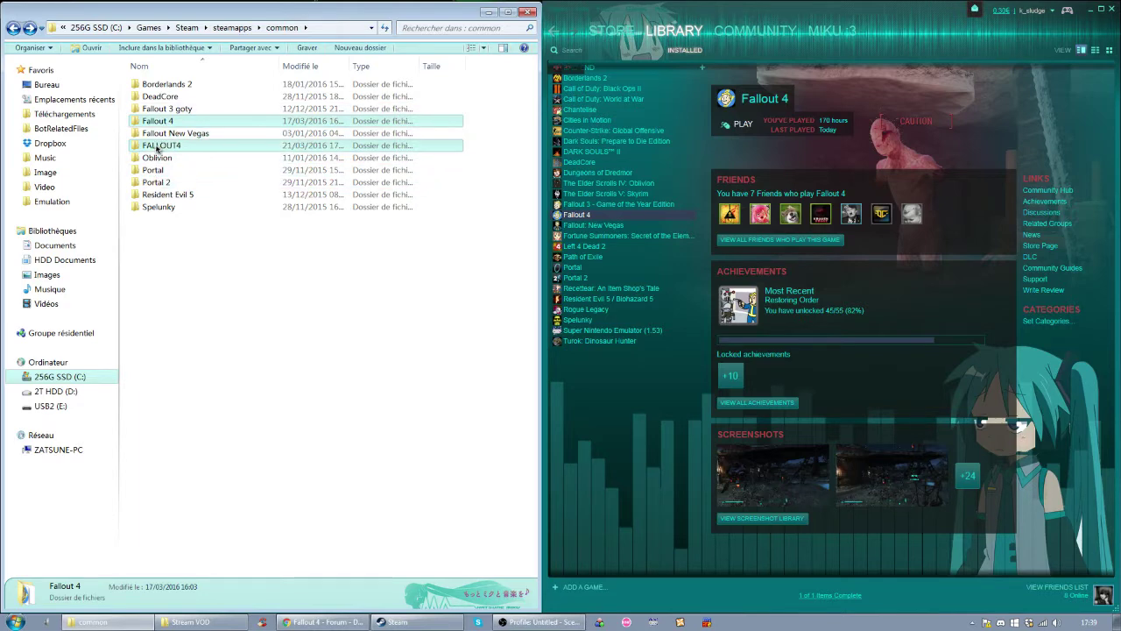
{"action": "double_click", "coordinate": [157, 149]}
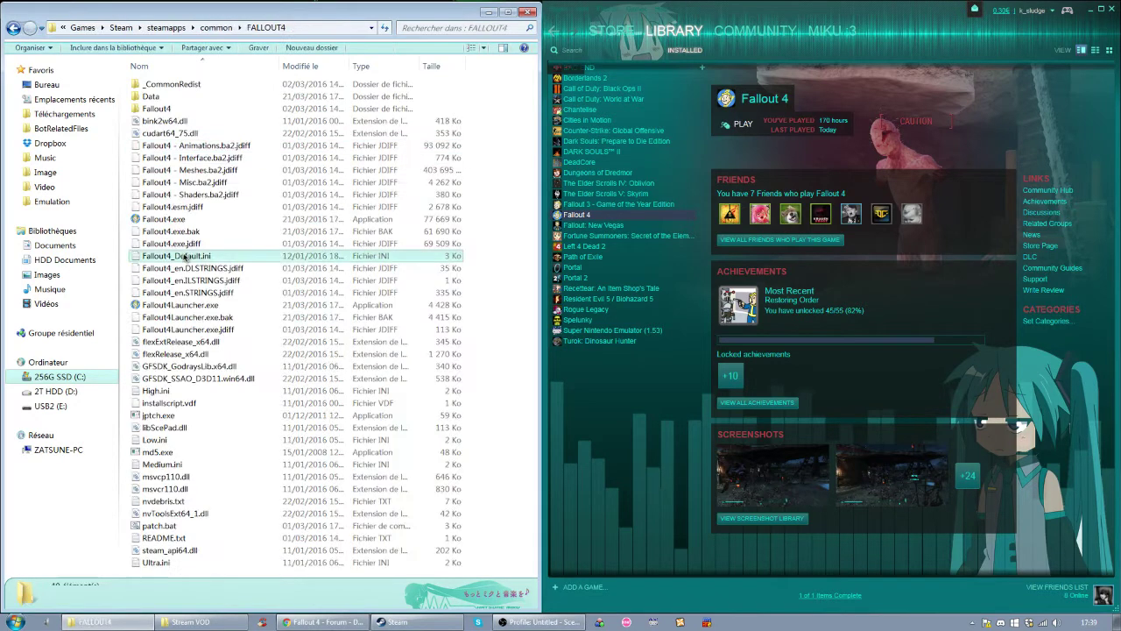
{"action": "key", "text": "BackSpace"}
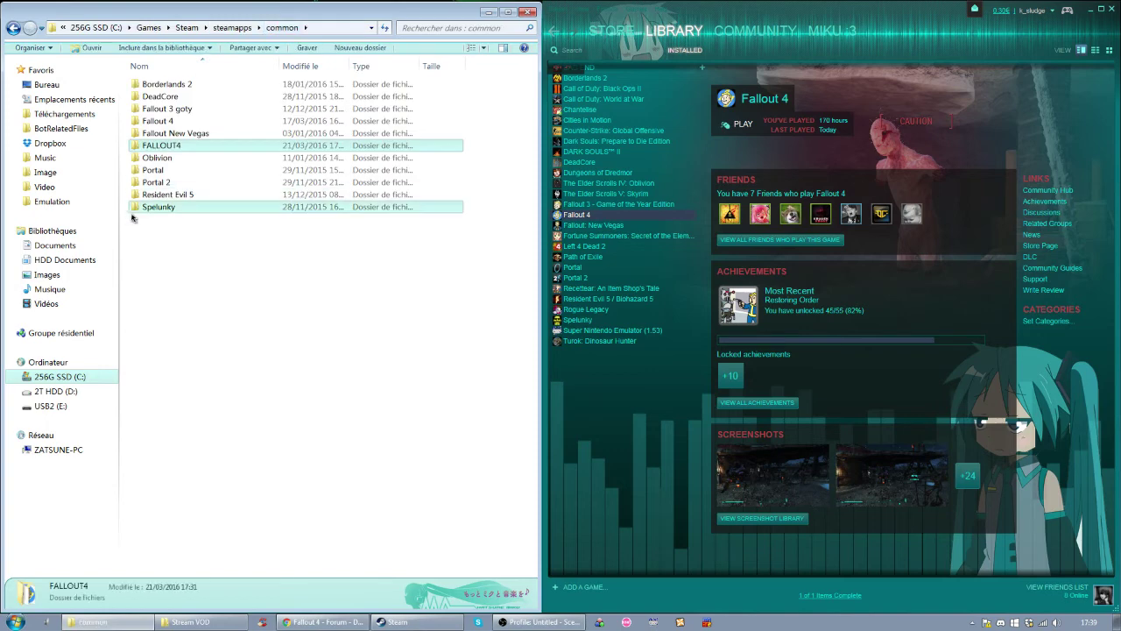
{"action": "left_click", "coordinate": [156, 121]}
{"action": "left_click", "coordinate": [152, 146]}
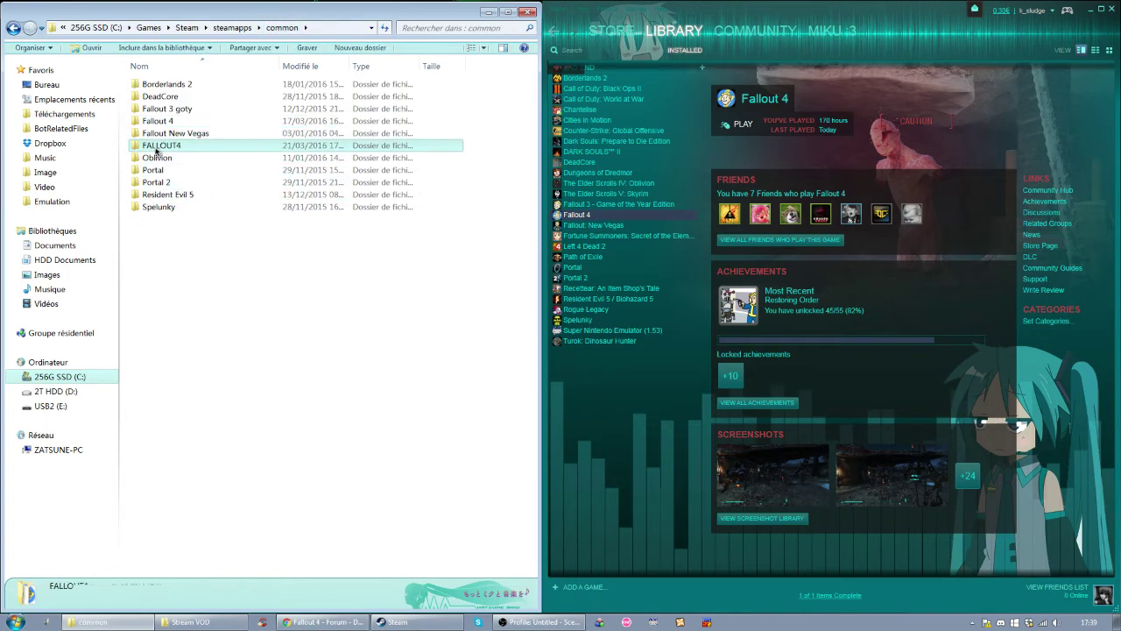
{"action": "left_click", "coordinate": [182, 146]}
{"action": "left_click", "coordinate": [184, 146]}
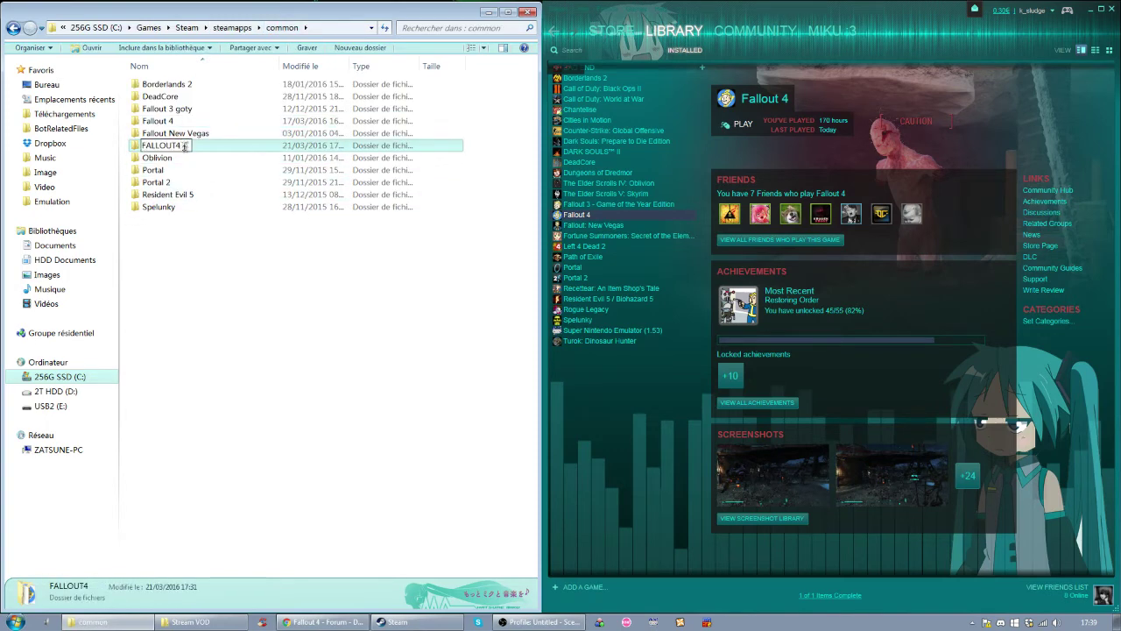
{"action": "left_click", "coordinate": [179, 121]}
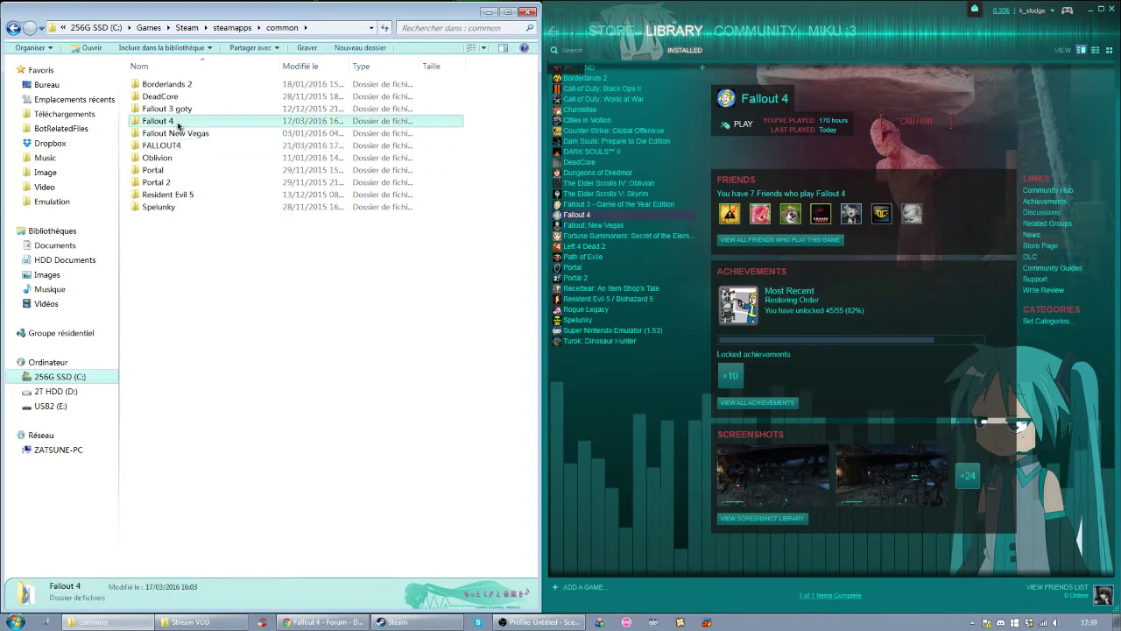
{"action": "left_click", "coordinate": [178, 124]}
{"action": "left_click_drag", "start_coordinate": [179, 121], "coordinate": [145, 122]}
{"action": "left_click", "coordinate": [179, 122]}
{"action": "left_click", "coordinate": [179, 146]}
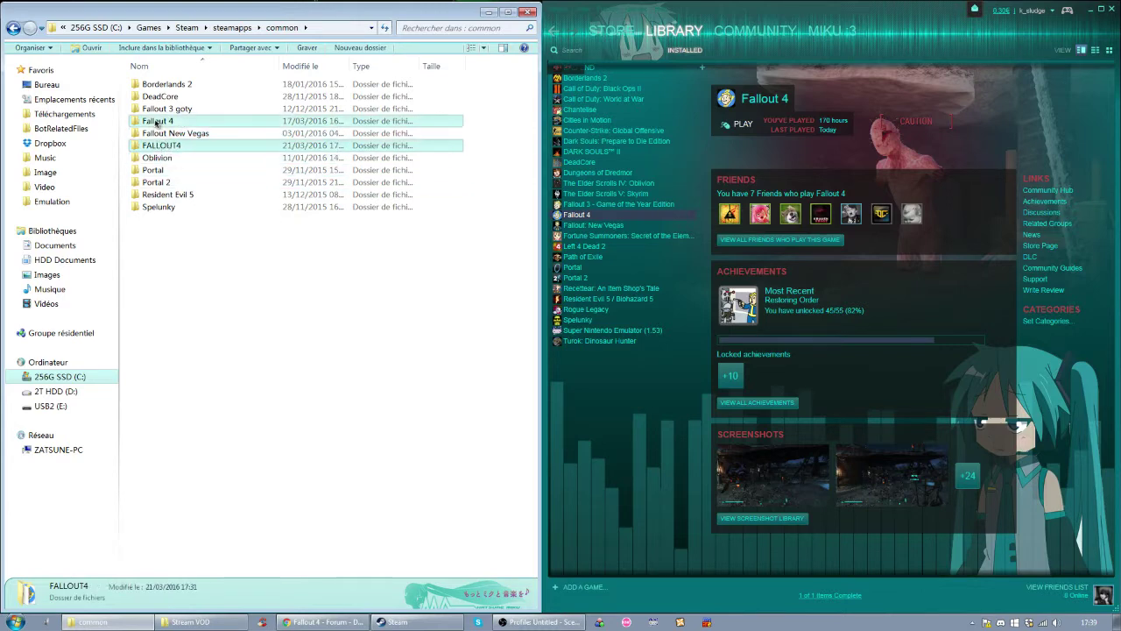
{"action": "left_click", "coordinate": [219, 270]}
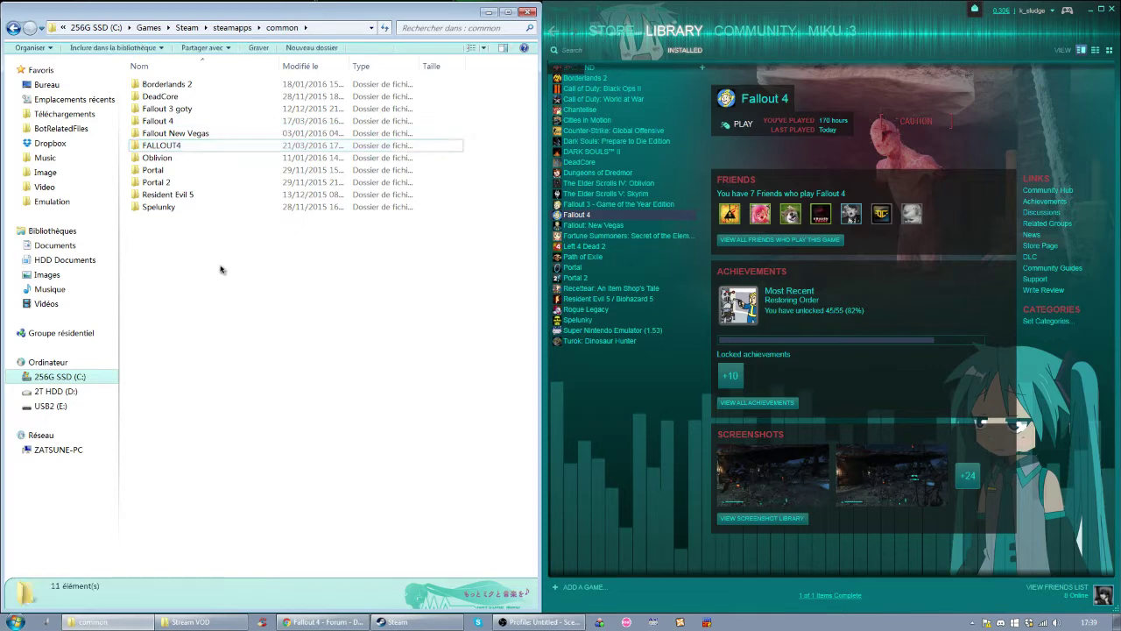
{"action": "left_click", "coordinate": [162, 121]}
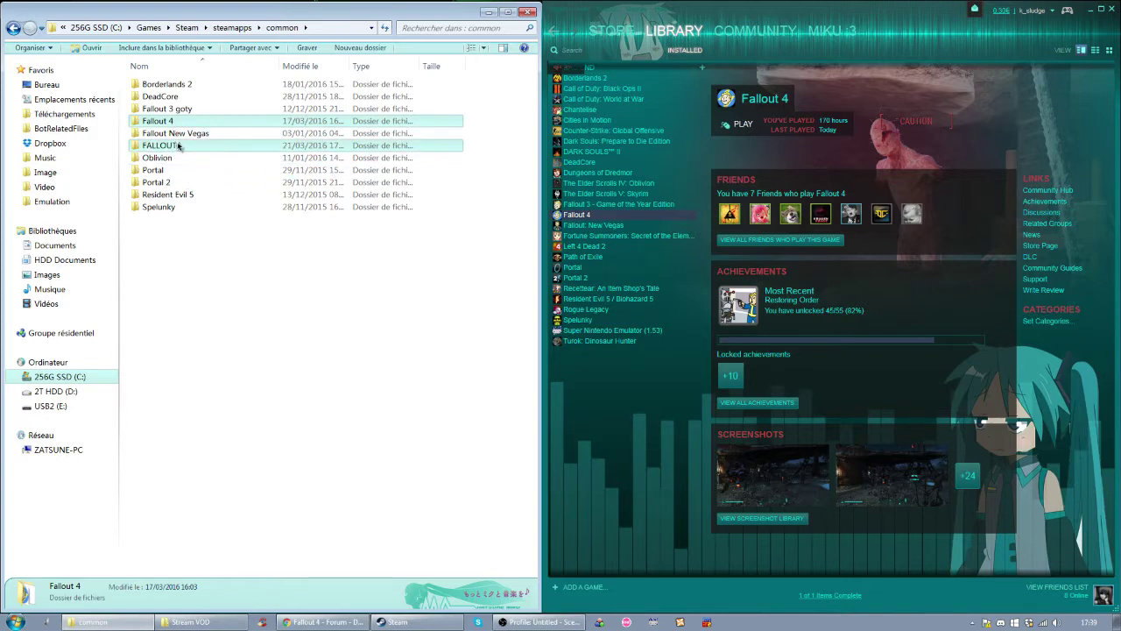
{"action": "left_click", "coordinate": [180, 273]}
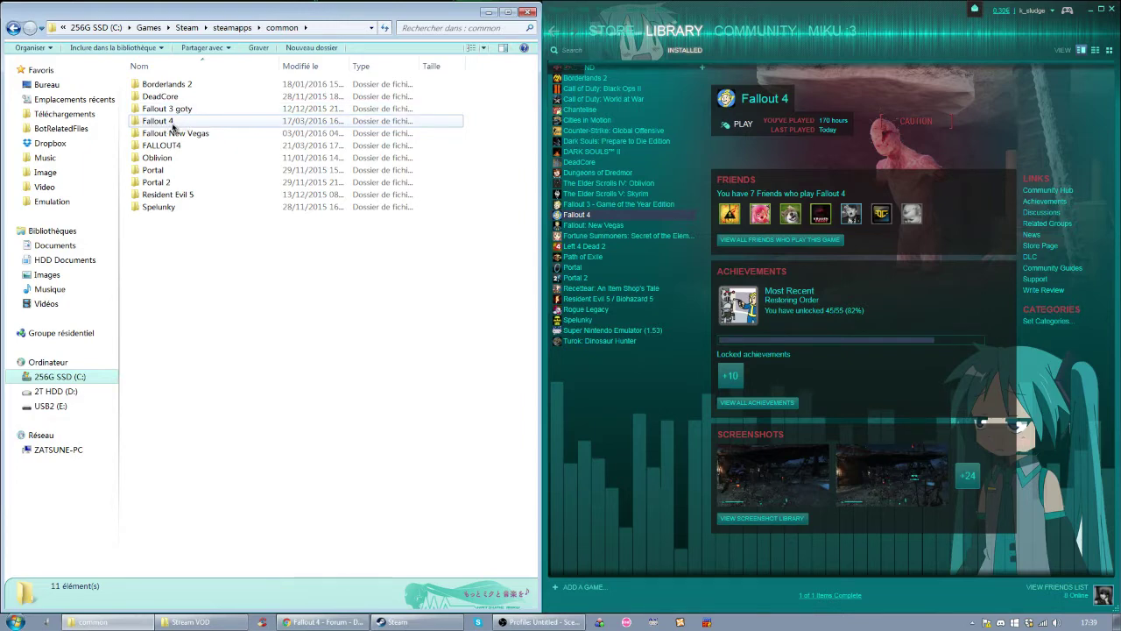
Review the files inside the Fallout 4 folder once more and go back up one level.
{"action": "double_click", "coordinate": [163, 120]}
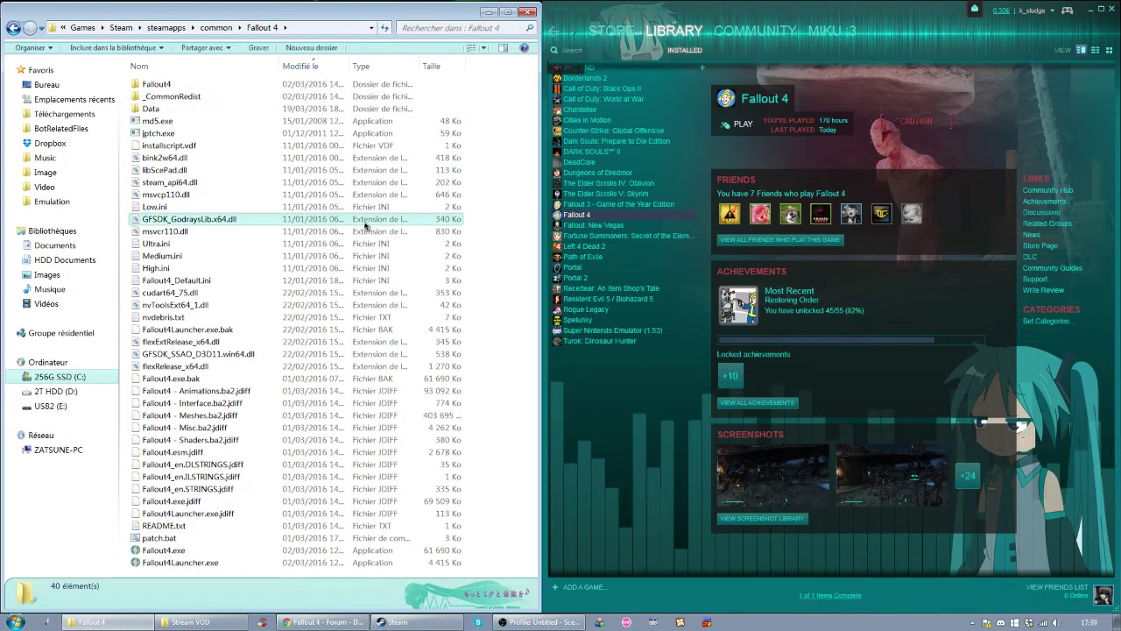
{"action": "key", "text": "BackSpace"}
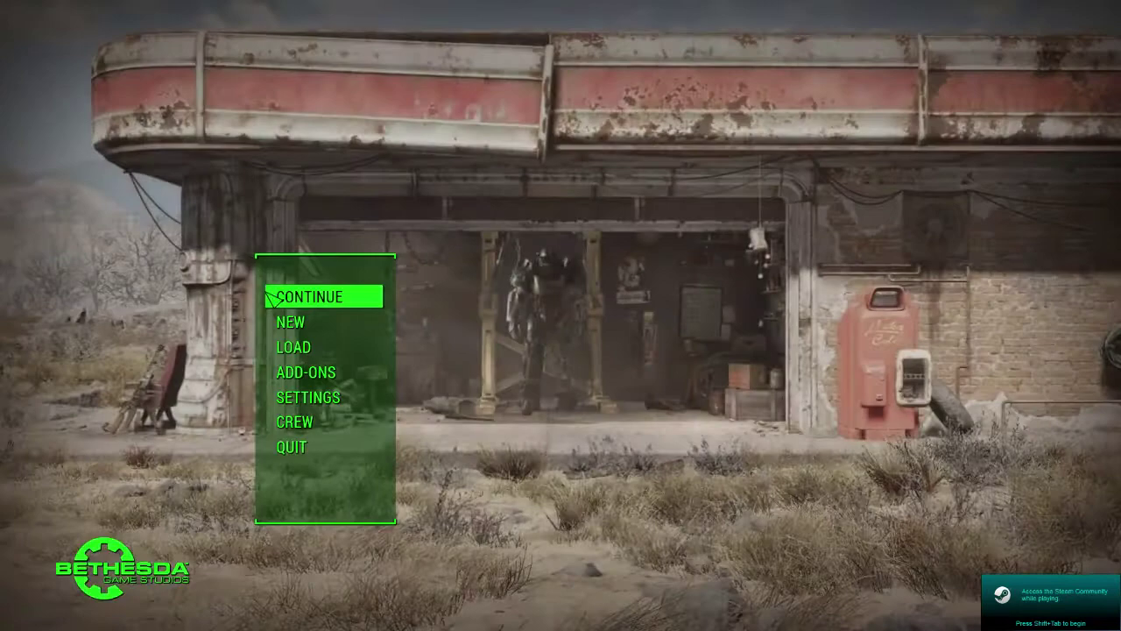
Check the version number in Fallout 4's in-game settings and quit the game to the desktop.
{"action": "left_click", "coordinate": [291, 401]}
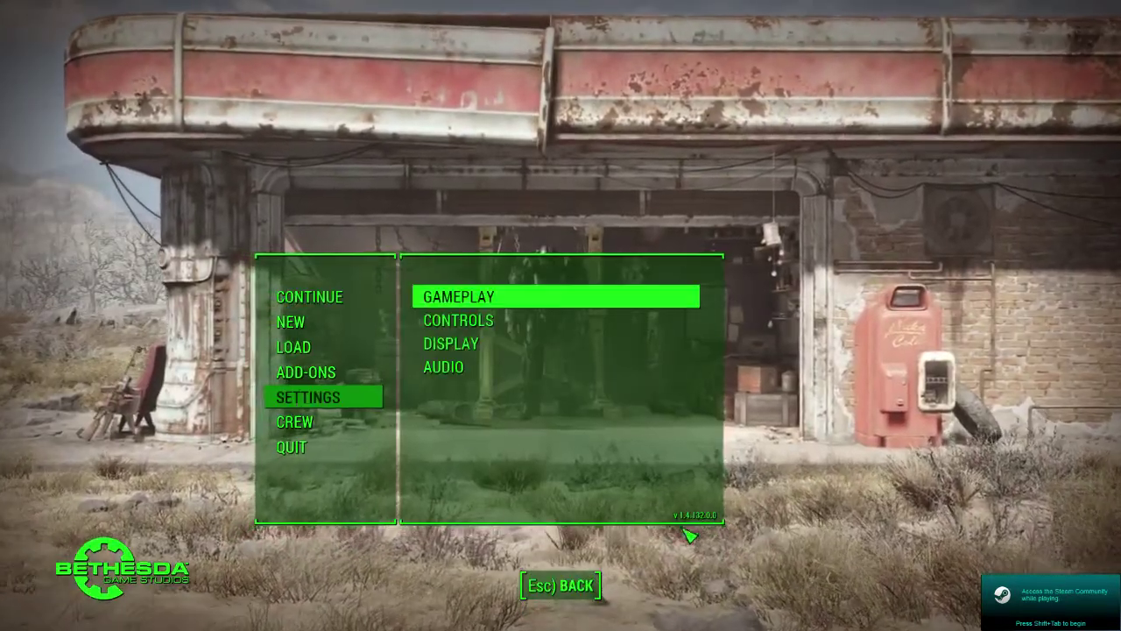
{"action": "left_click", "coordinate": [526, 586]}
{"action": "left_click", "coordinate": [355, 448]}
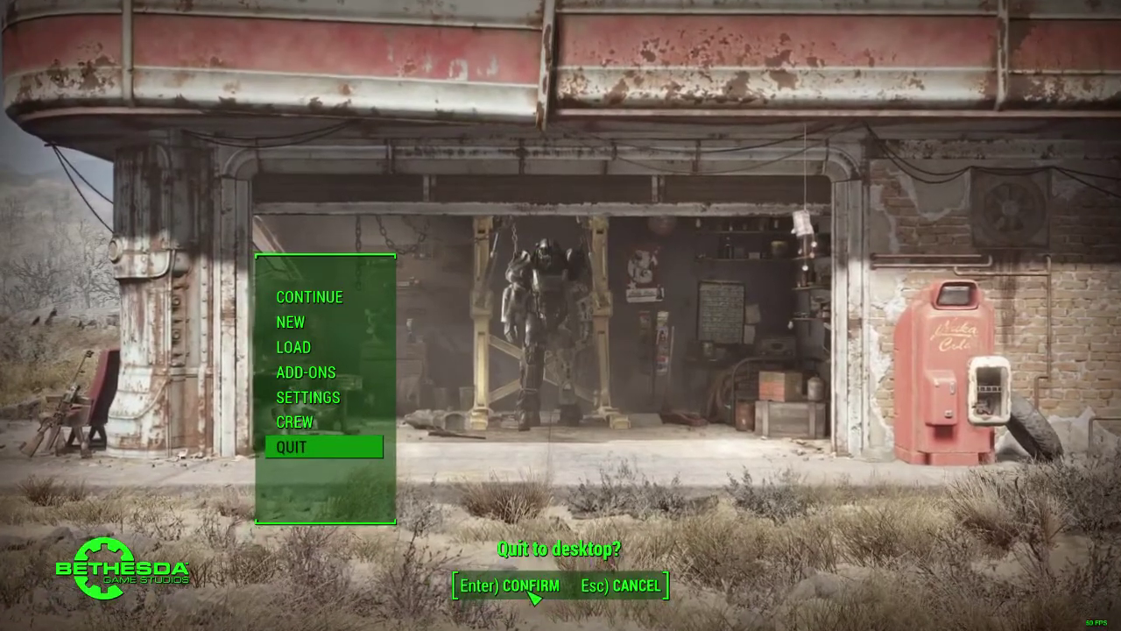
{"action": "left_click", "coordinate": [530, 585]}
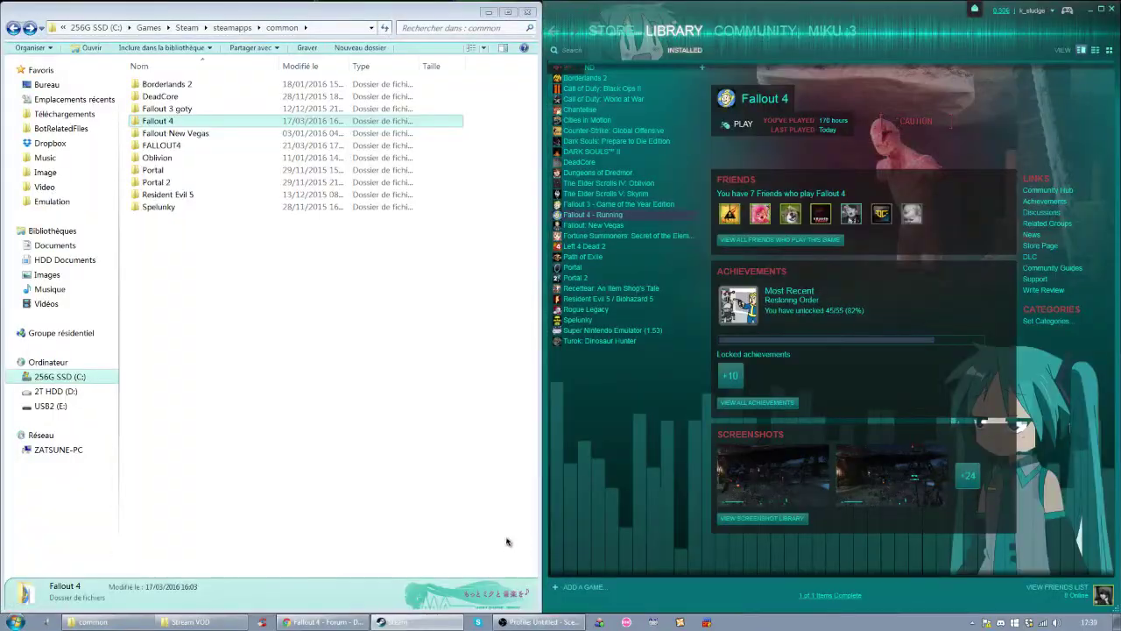
Rename the Fallout 4 folder in the Steam common directory as Fallout 5.
{"action": "left_click", "coordinate": [183, 148]}
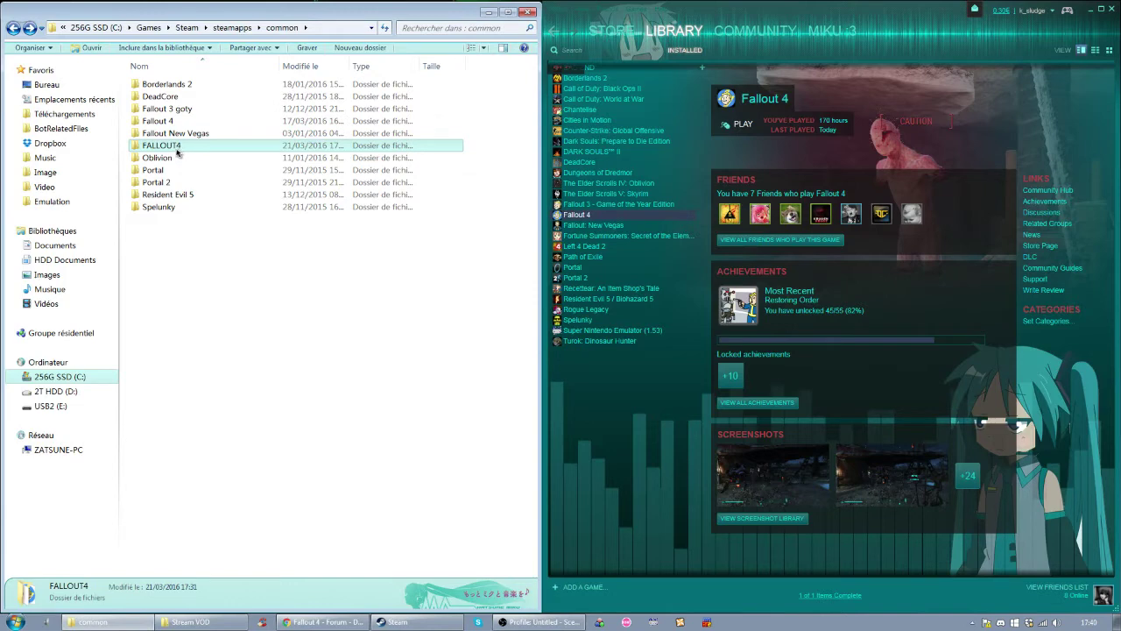
{"action": "left_click", "coordinate": [177, 123]}
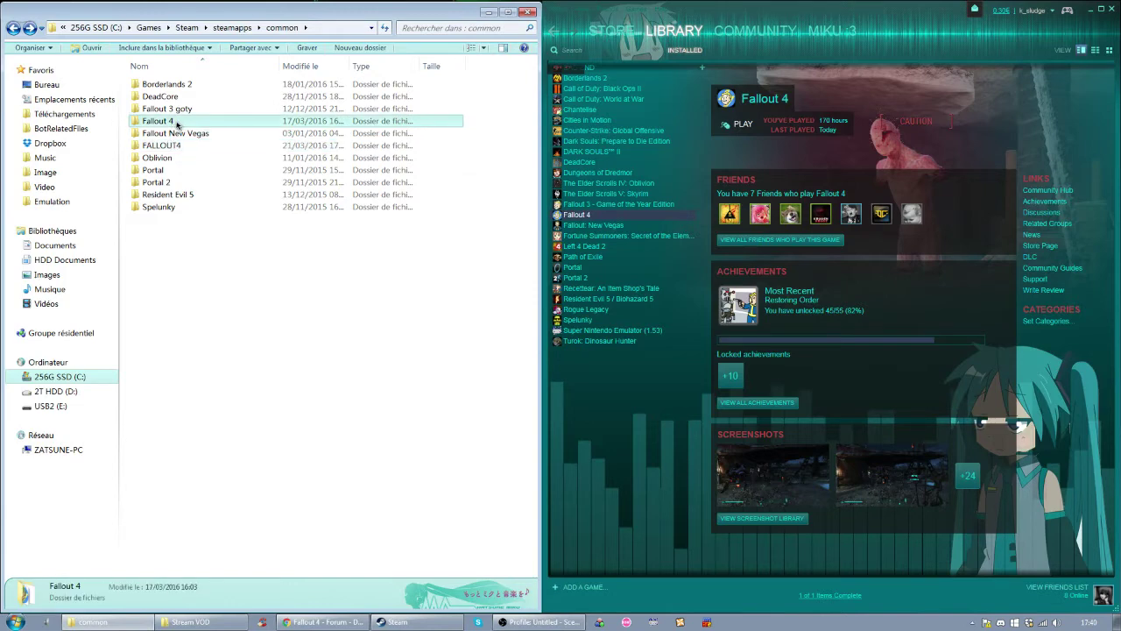
{"action": "left_click", "coordinate": [177, 123]}
{"action": "left_click", "coordinate": [175, 123]}
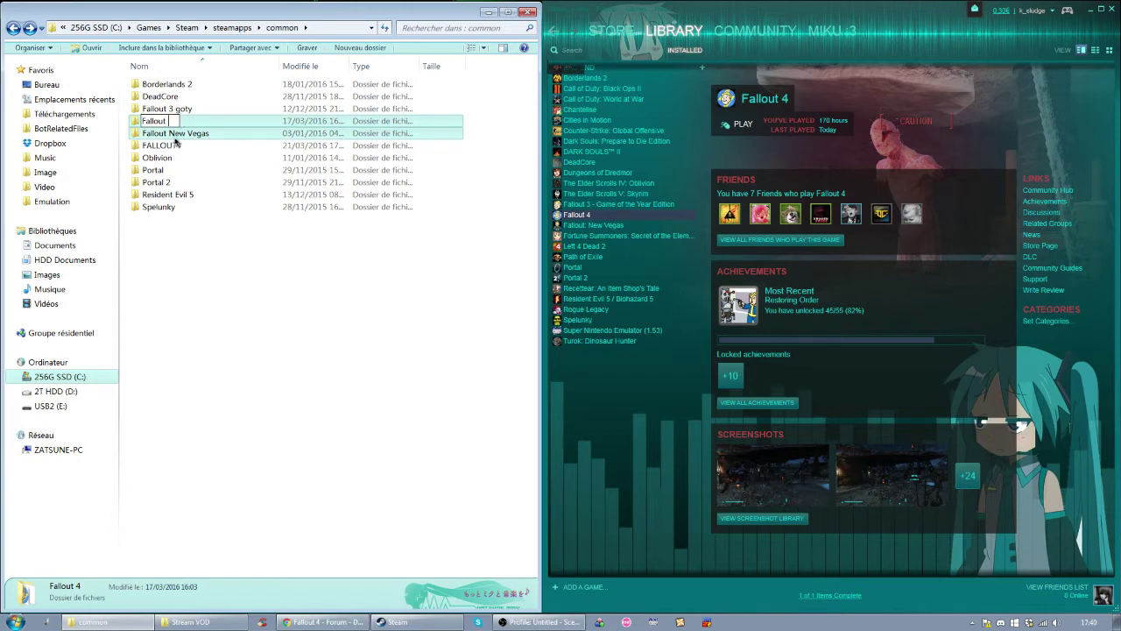
{"action": "type", "text": "5"}
{"action": "key", "text": "Return"}
Rename the FALLOUT4 folder as FALLOUT 4, with a space before the number.
{"action": "left_click", "coordinate": [182, 148]}
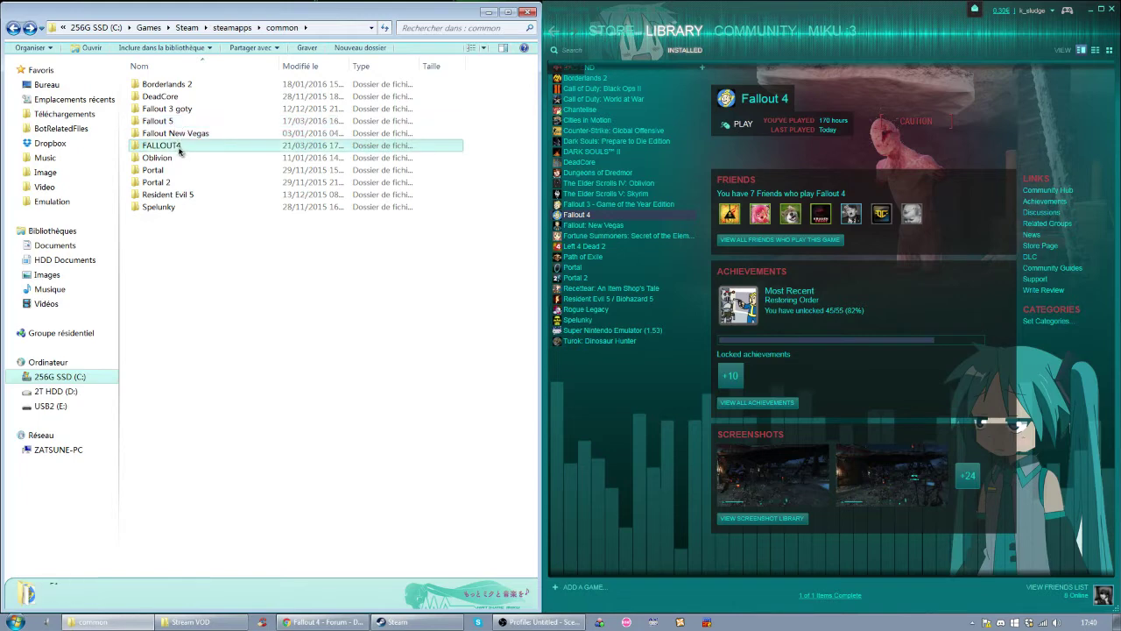
{"action": "left_click", "coordinate": [178, 146]}
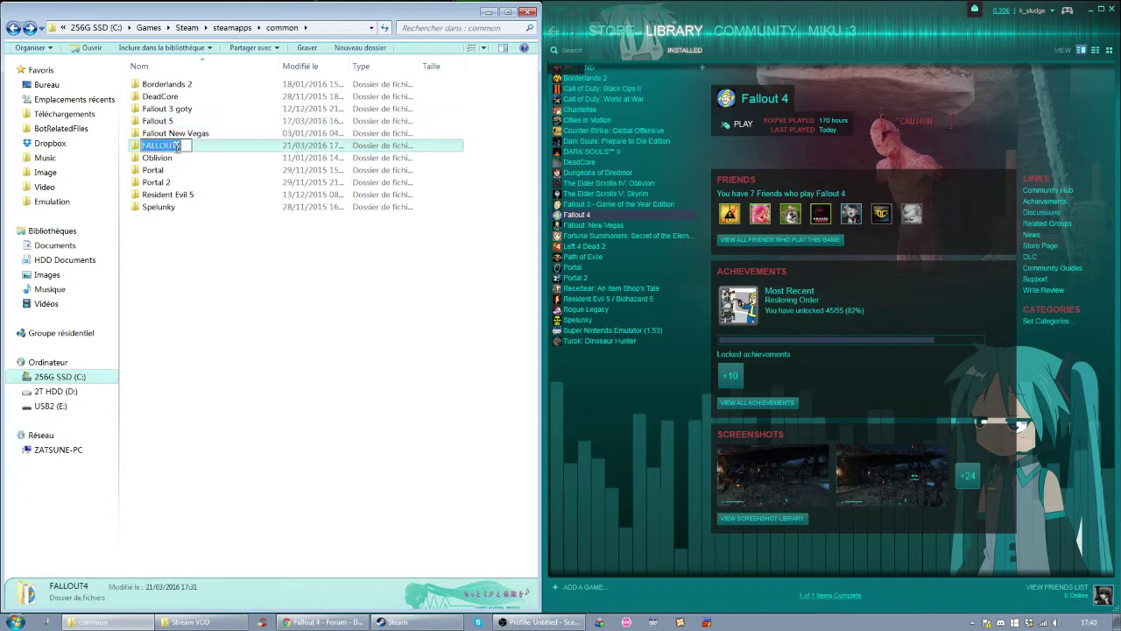
{"action": "left_click", "coordinate": [178, 147]}
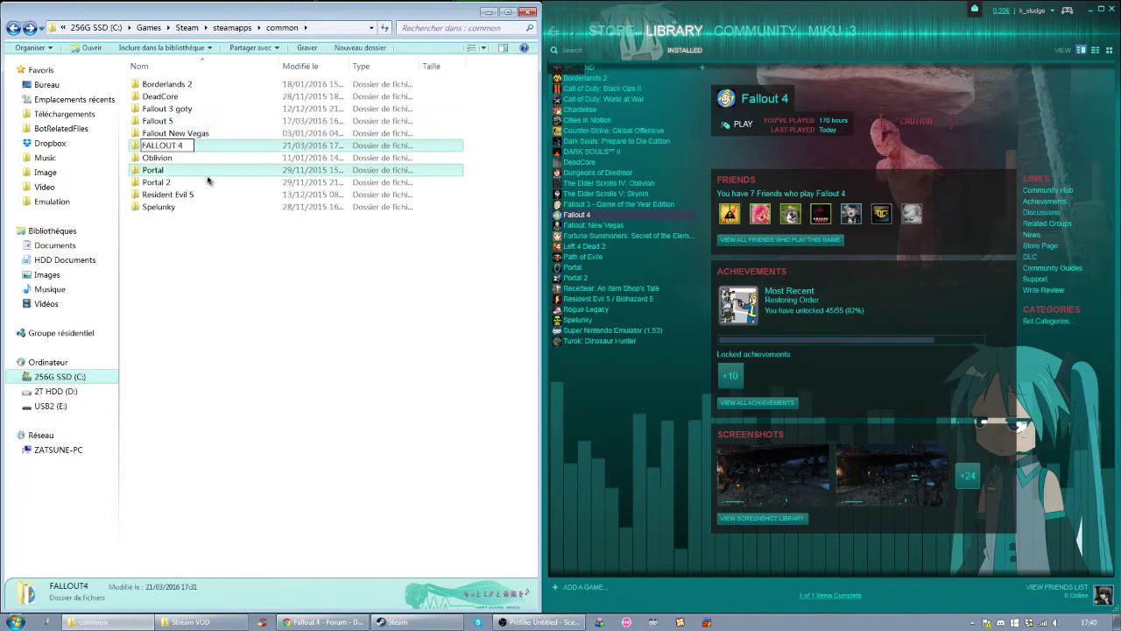
{"action": "key", "text": "Return"}
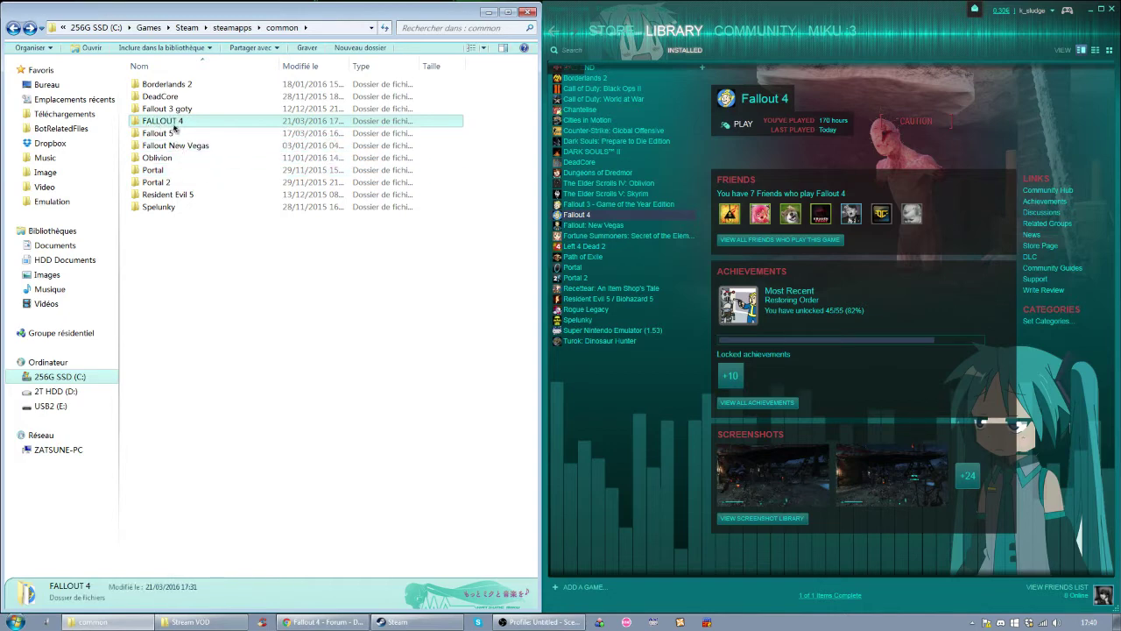
Launch Fallout 4 from the Steam library and check the version number in the in-game settings.
{"action": "left_click", "coordinate": [740, 123]}
{"action": "left_click", "coordinate": [767, 225]}
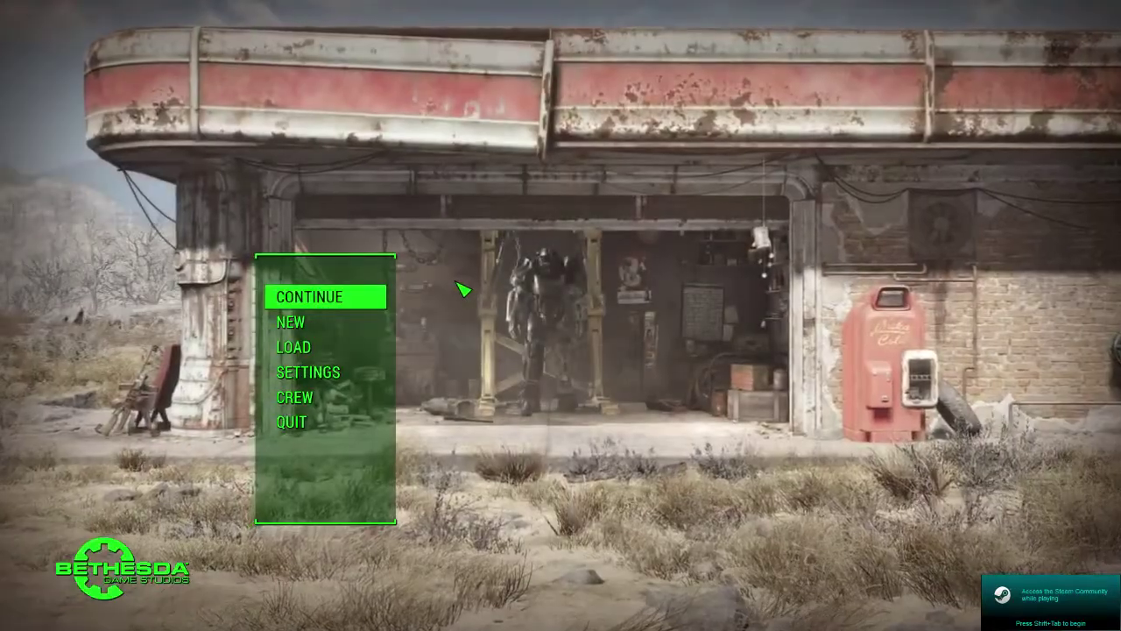
{"action": "left_click", "coordinate": [368, 373]}
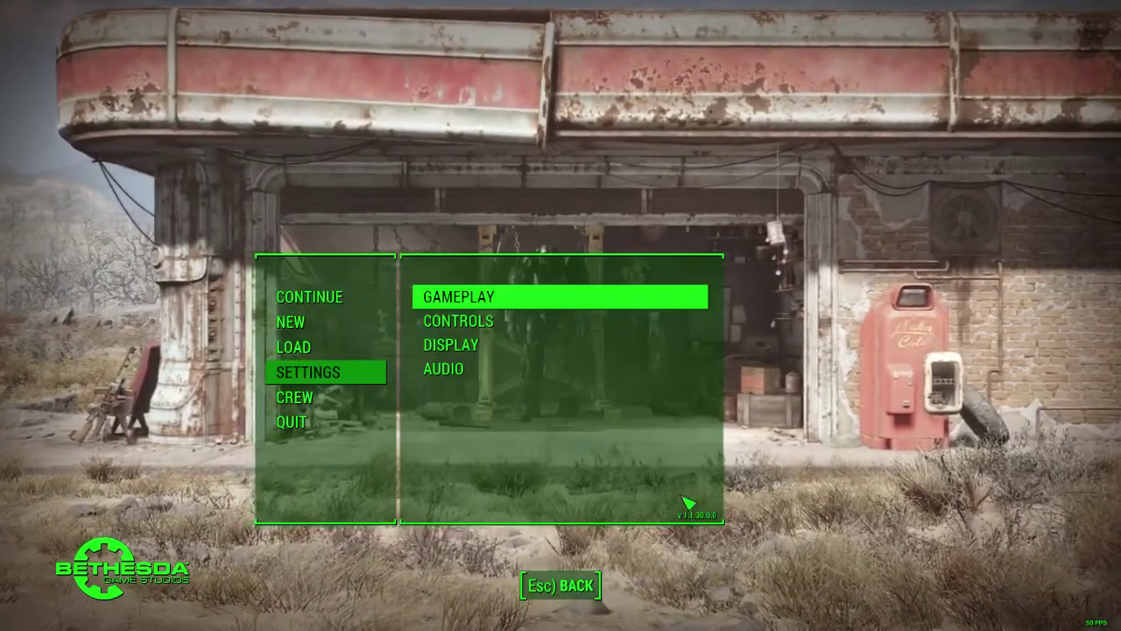
Leave the settings and quit Fallout 4 to the desktop.
{"action": "left_click", "coordinate": [573, 585]}
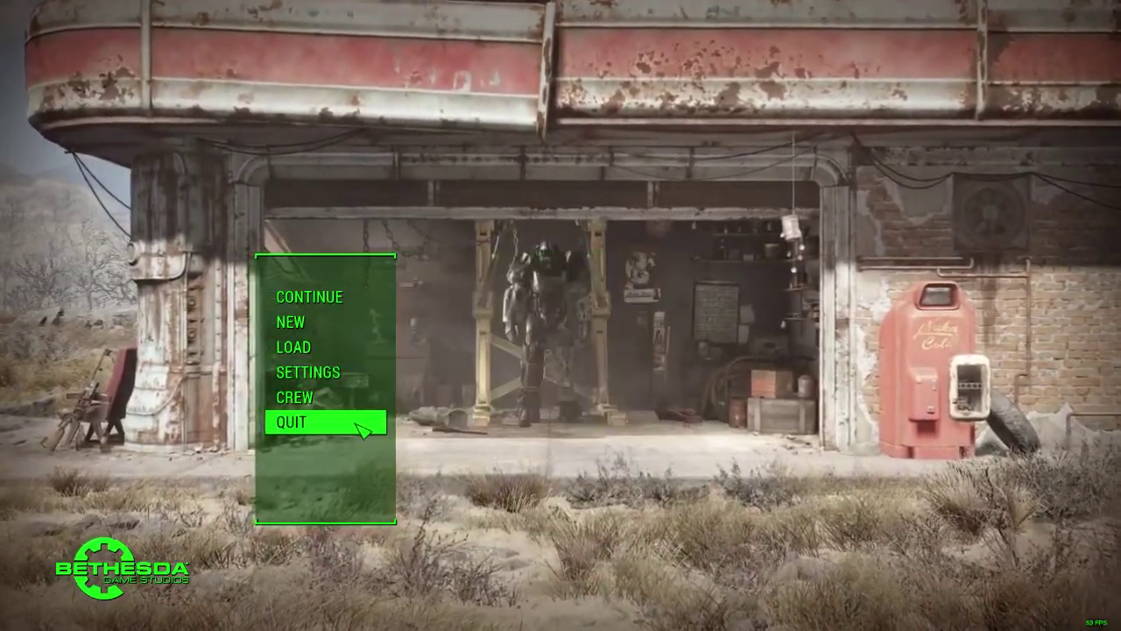
{"action": "left_click", "coordinate": [362, 423]}
{"action": "left_click", "coordinate": [530, 585]}
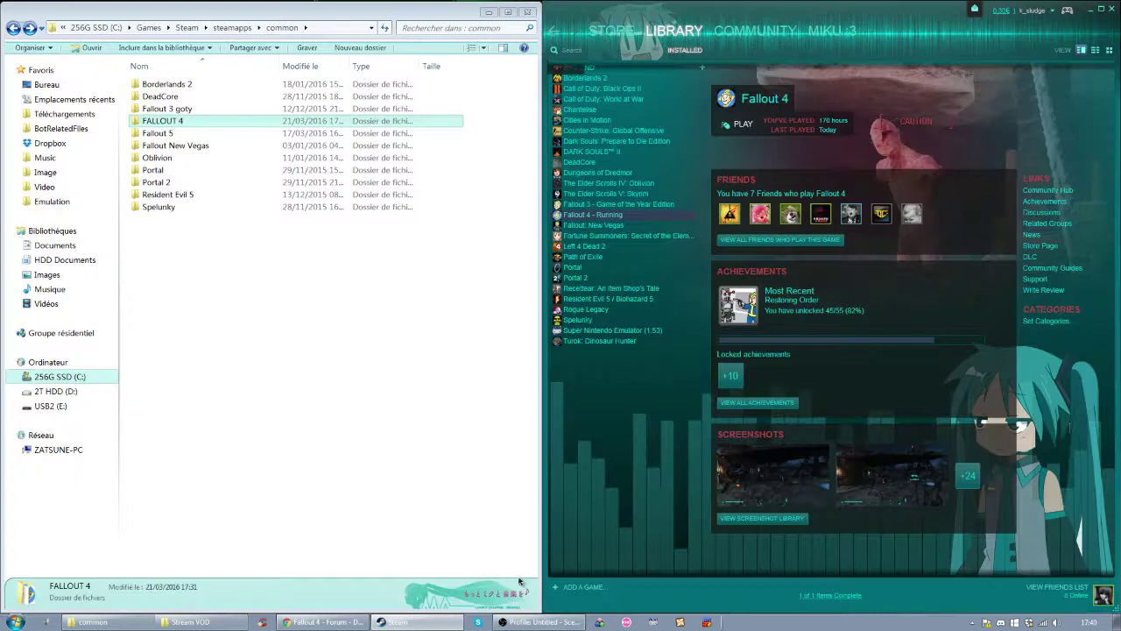
Rename the FALLOUT 4 folder as FALLOUT4, without the space.
{"action": "left_click", "coordinate": [182, 122]}
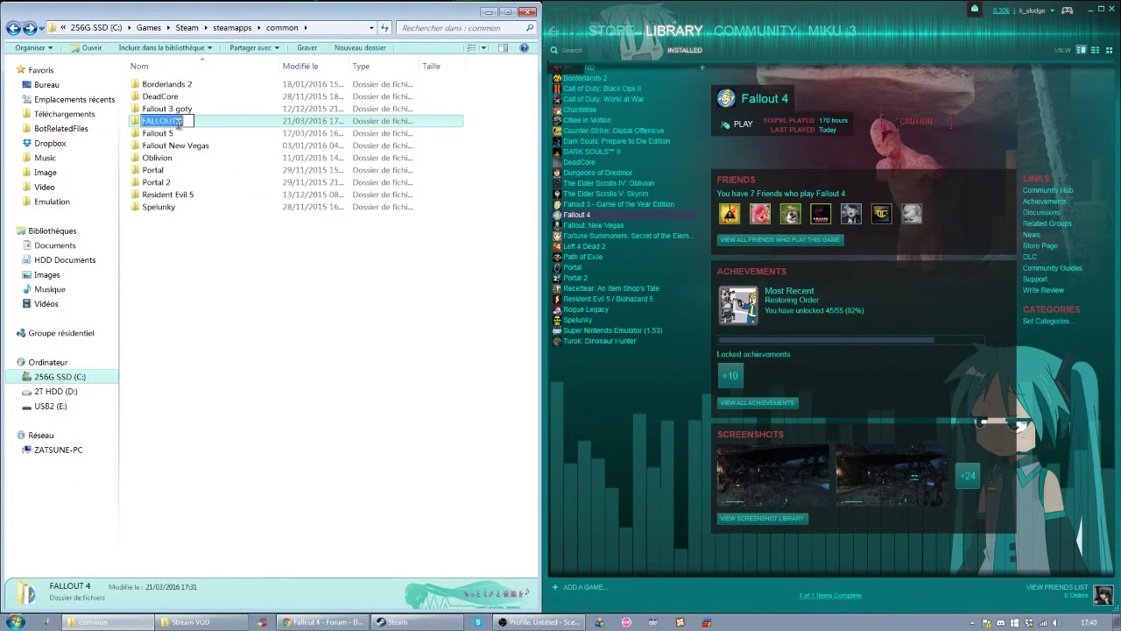
{"action": "left_click", "coordinate": [181, 121]}
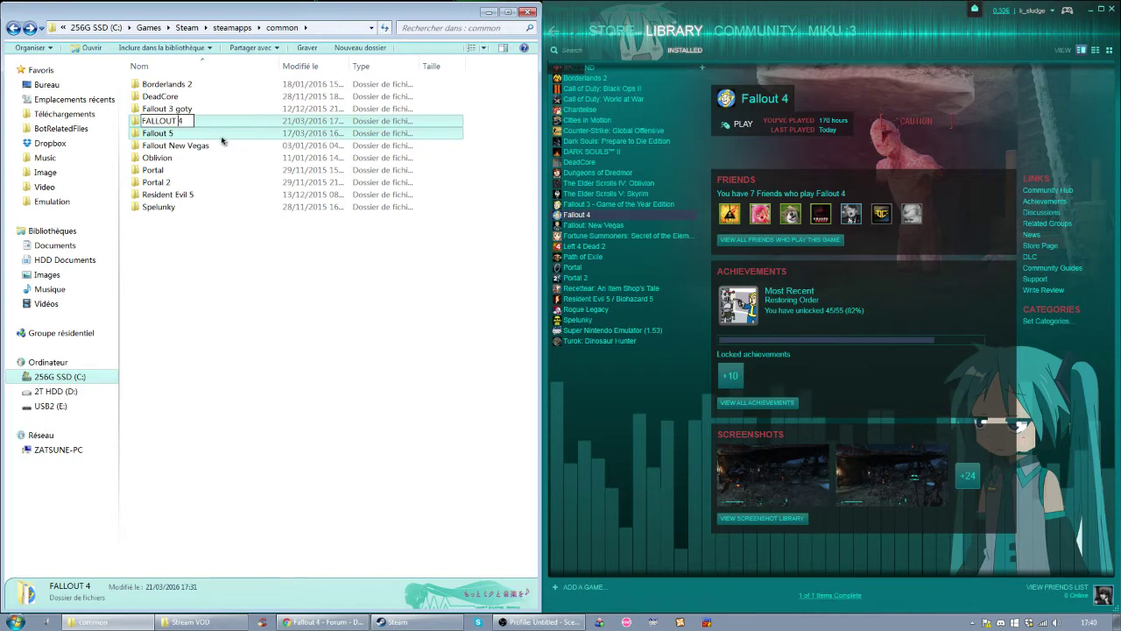
{"action": "key", "text": "Return"}
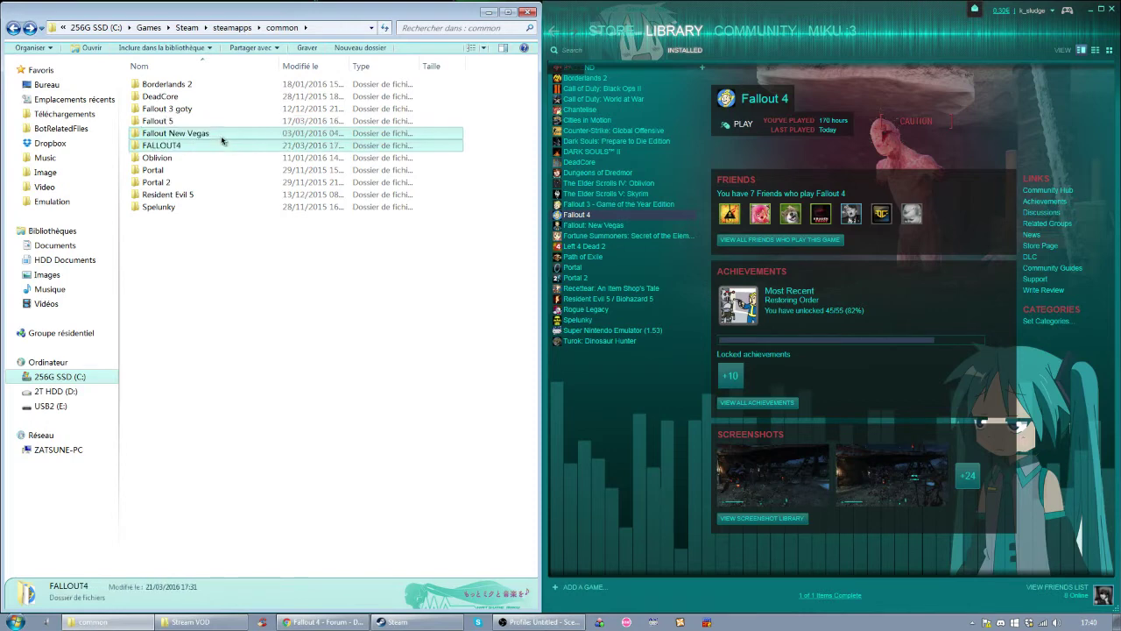
Rename the Fallout 5 folder as Fallout 4, with a space before the number.
{"action": "left_click", "coordinate": [180, 123]}
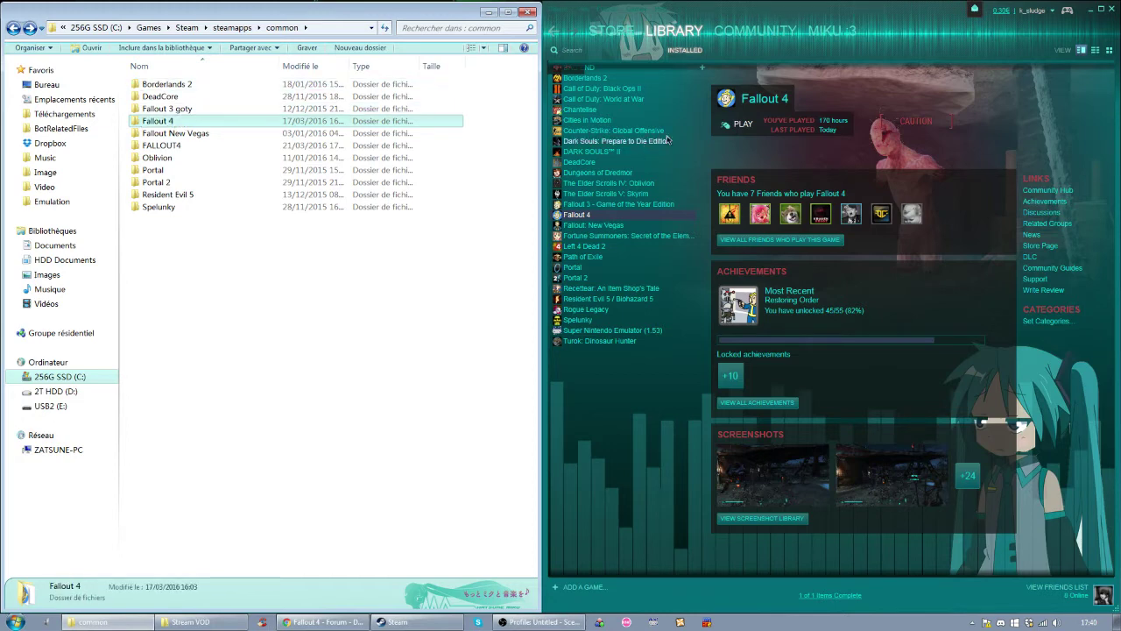
Launch Fallout 4 from the Steam library to check the version number in its settings, and quit the game to the desktop.
{"action": "left_click", "coordinate": [759, 234]}
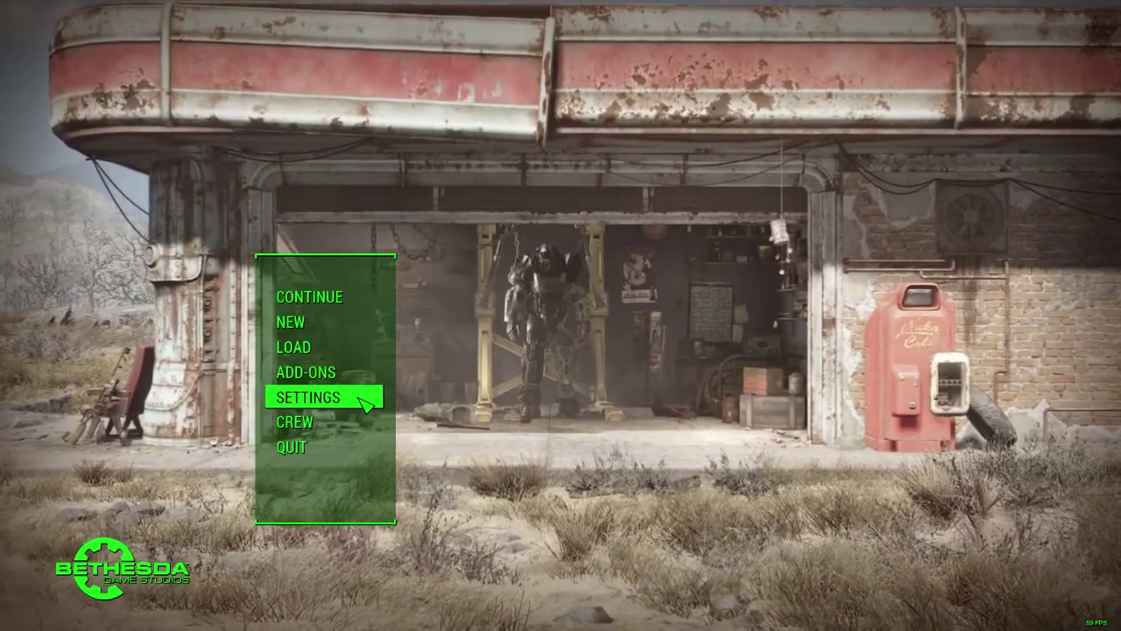
{"action": "left_click", "coordinate": [364, 401]}
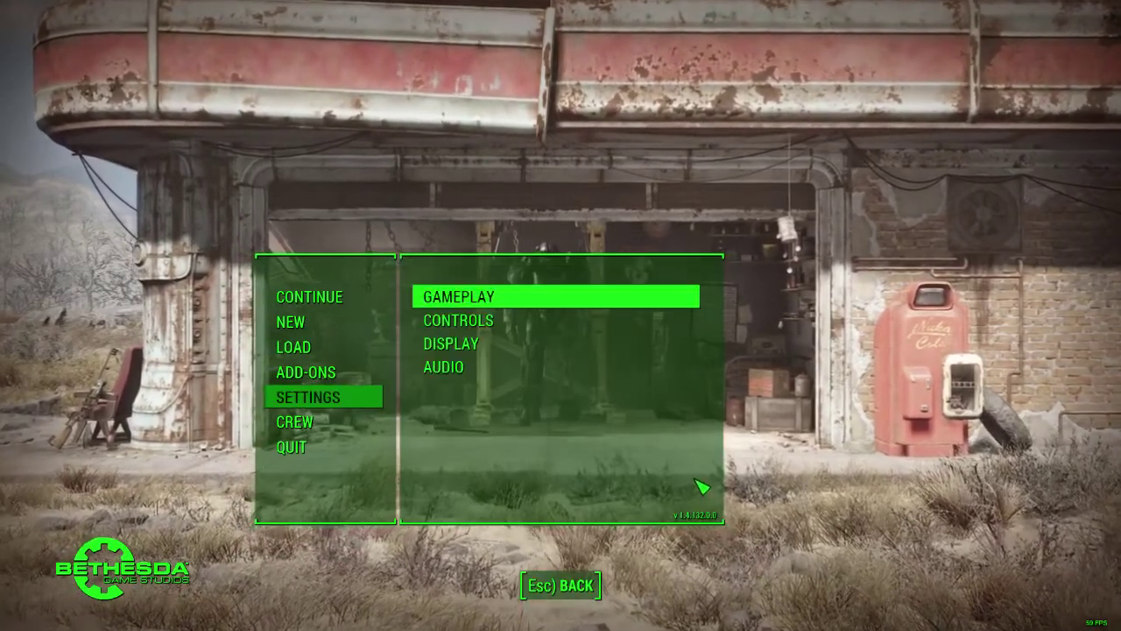
{"action": "left_click", "coordinate": [558, 598]}
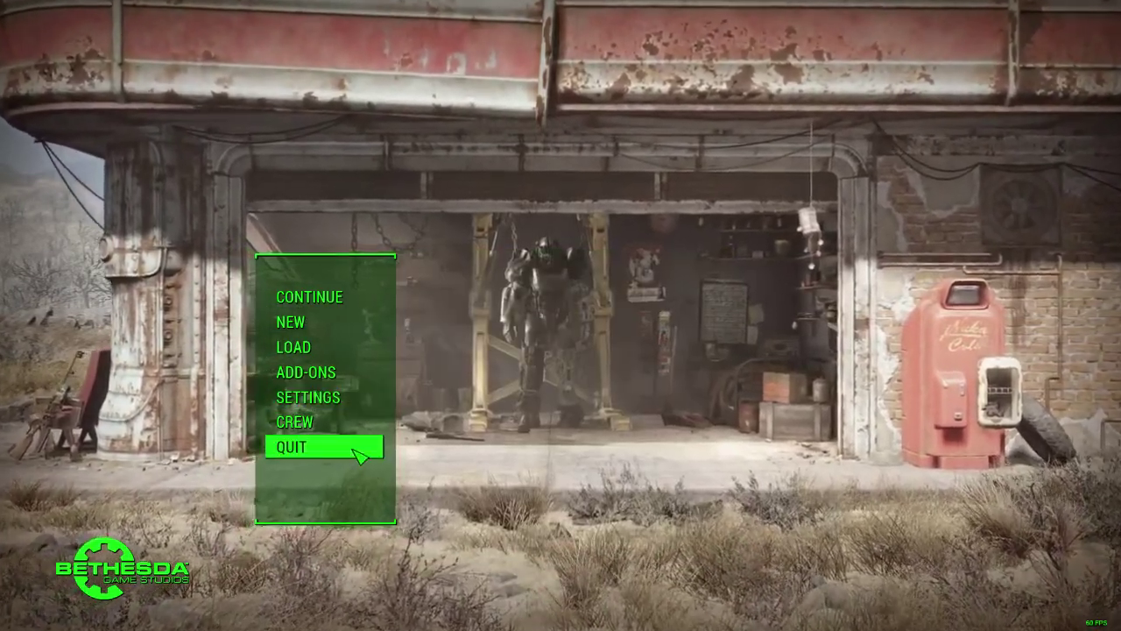
{"action": "left_click", "coordinate": [368, 448]}
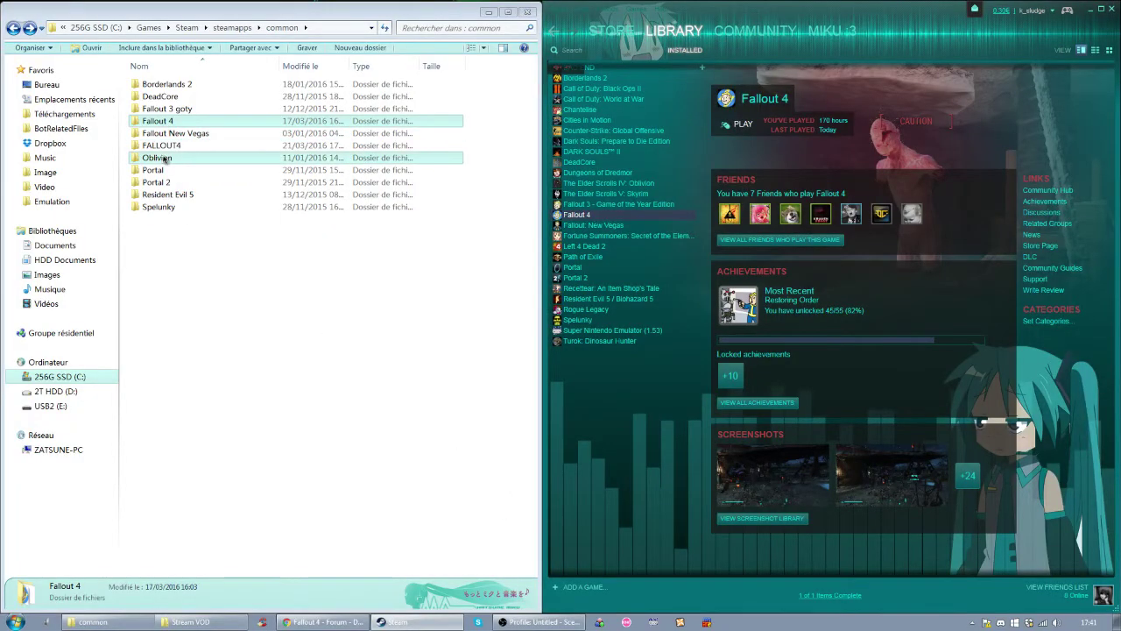
{"action": "left_click", "coordinate": [160, 145]}
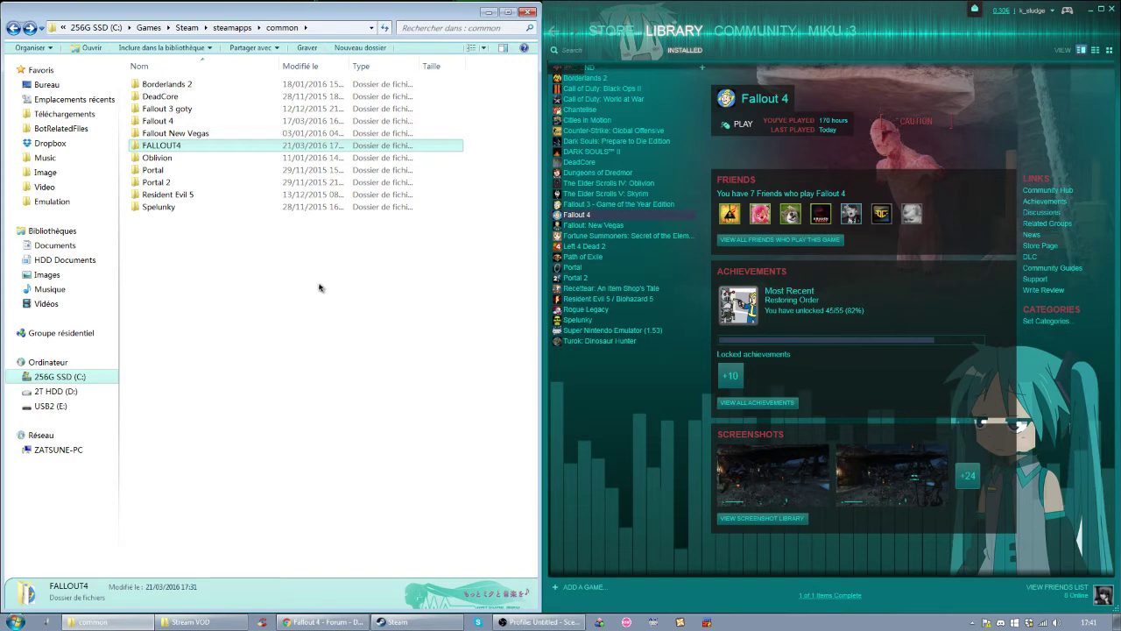
{"action": "left_click", "coordinate": [318, 288]}
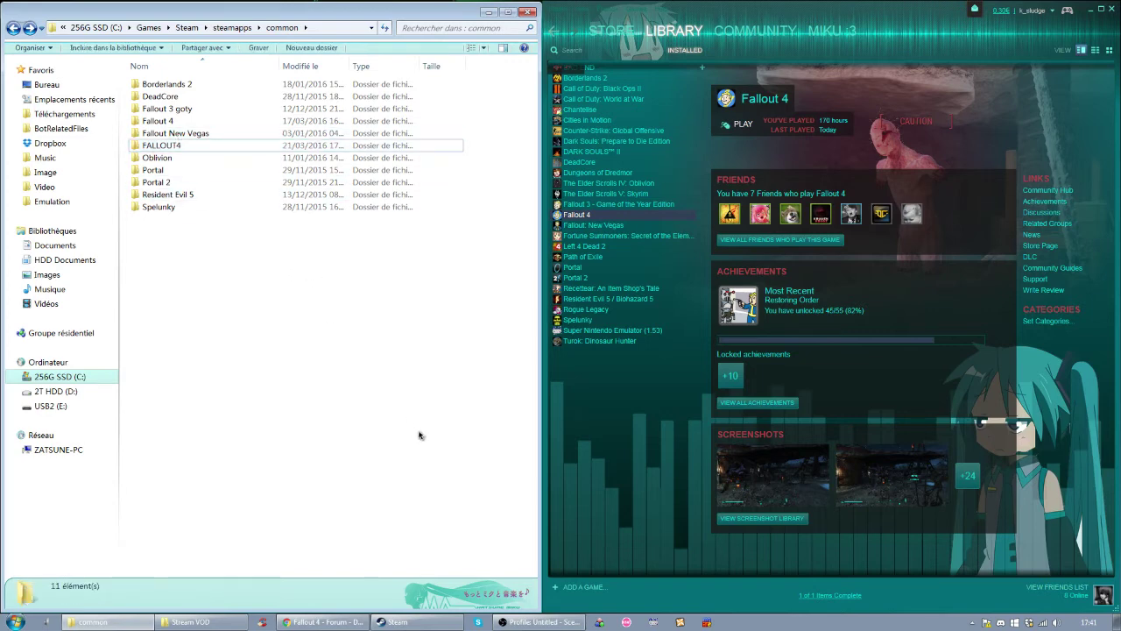
{"action": "left_click_drag", "start_coordinate": [426, 367], "coordinate": [166, 263]}
{"action": "left_click_drag", "start_coordinate": [215, 282], "coordinate": [140, 81]}
{"action": "left_click", "coordinate": [174, 243]}
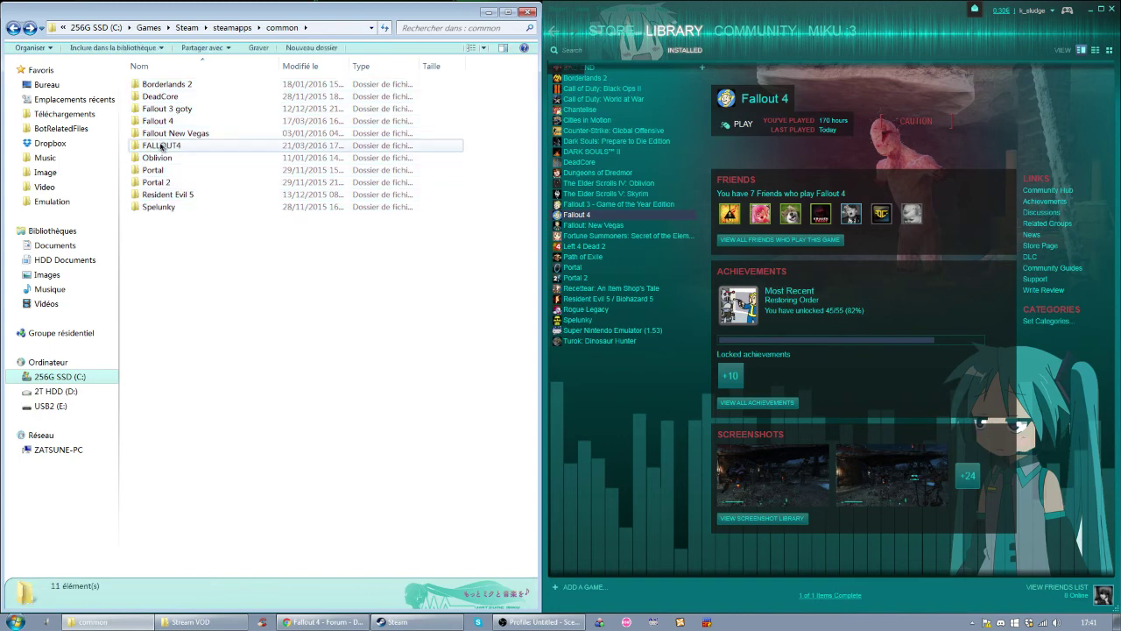